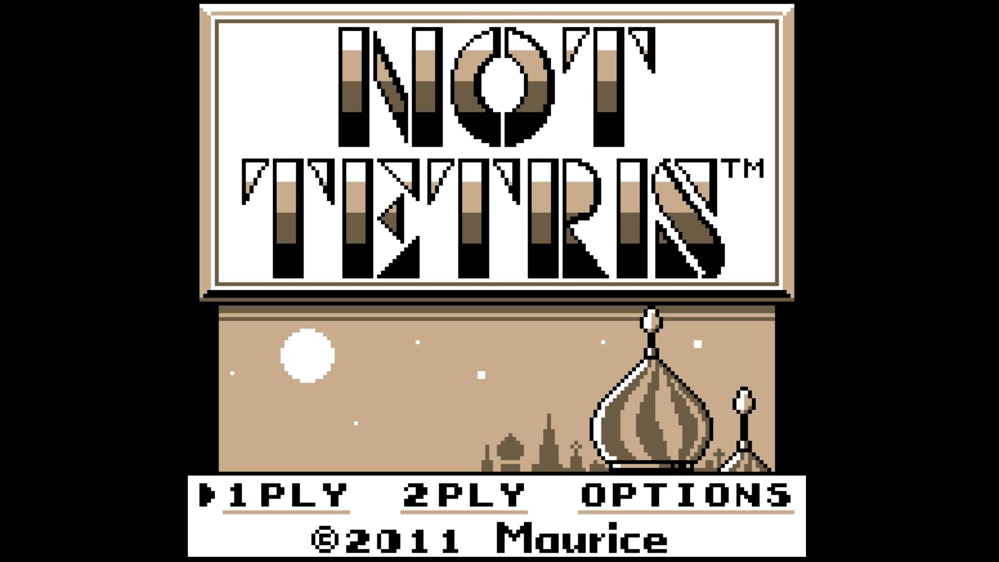
- Choose a one-player game, select the Stack game type and start it
key("Return")
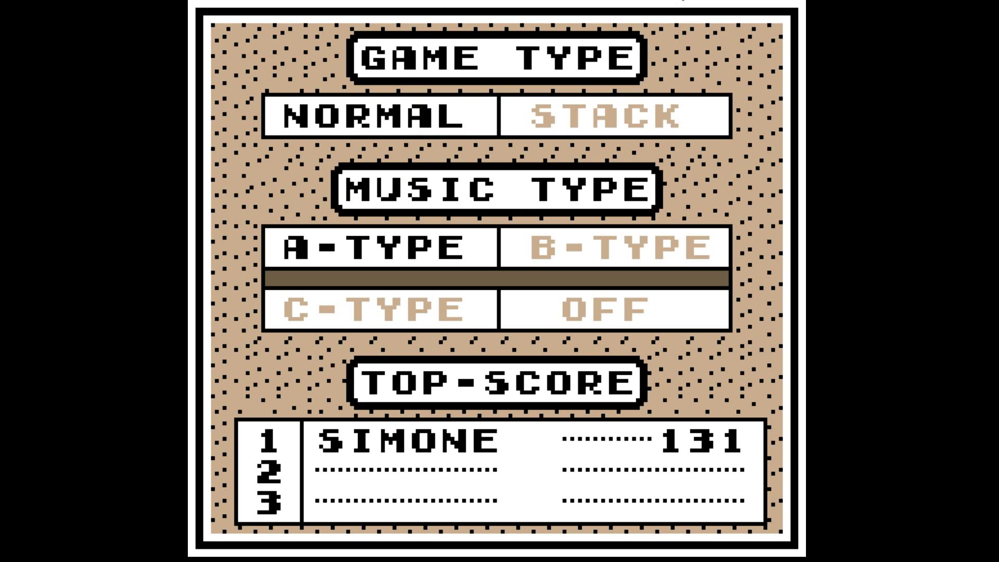
key("Right")
key("Left")
key("Right")
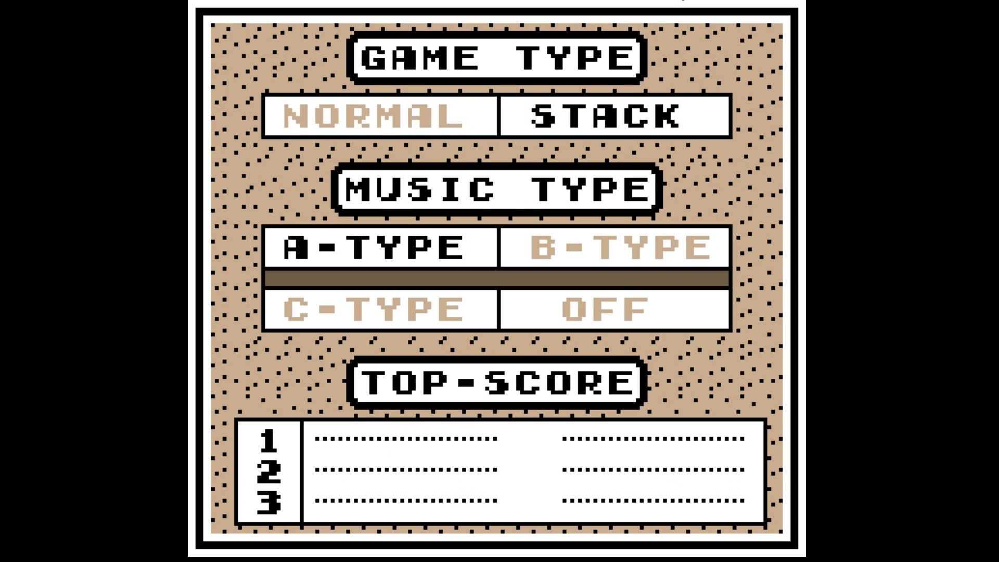
key("Left")
key("Right")
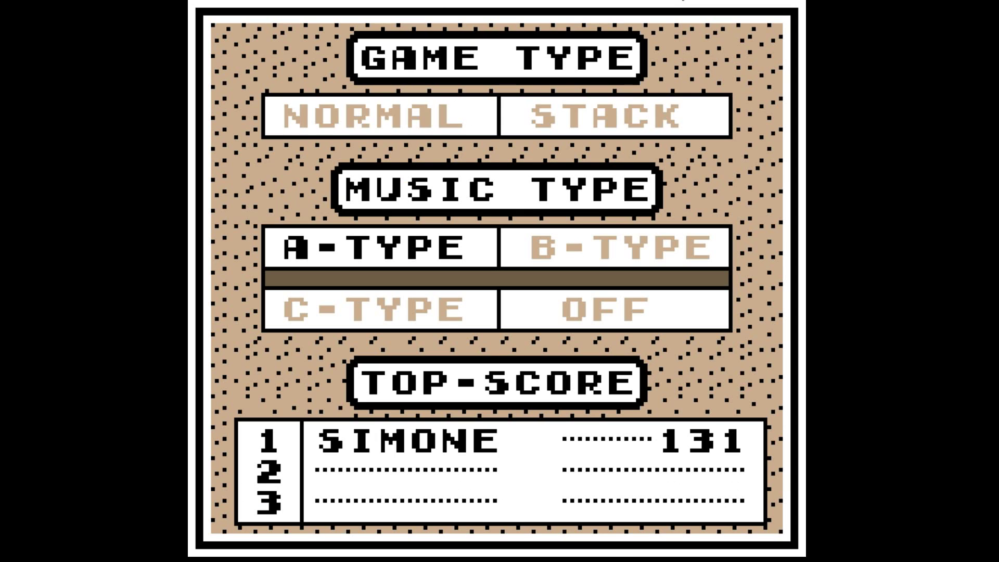
key("Return")
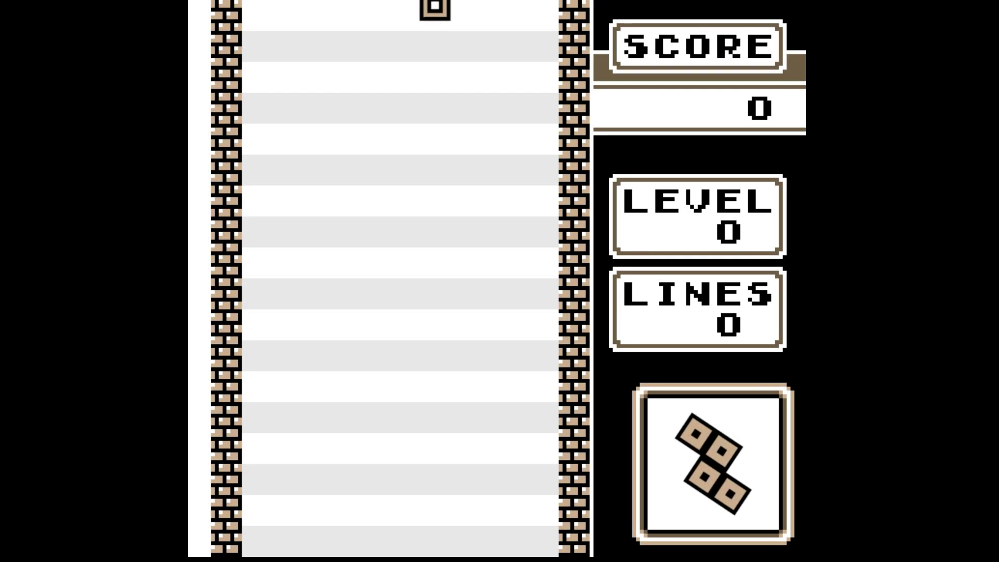
- Steer the falling L-piece back and forth, settling it toward the left side
key("Right")
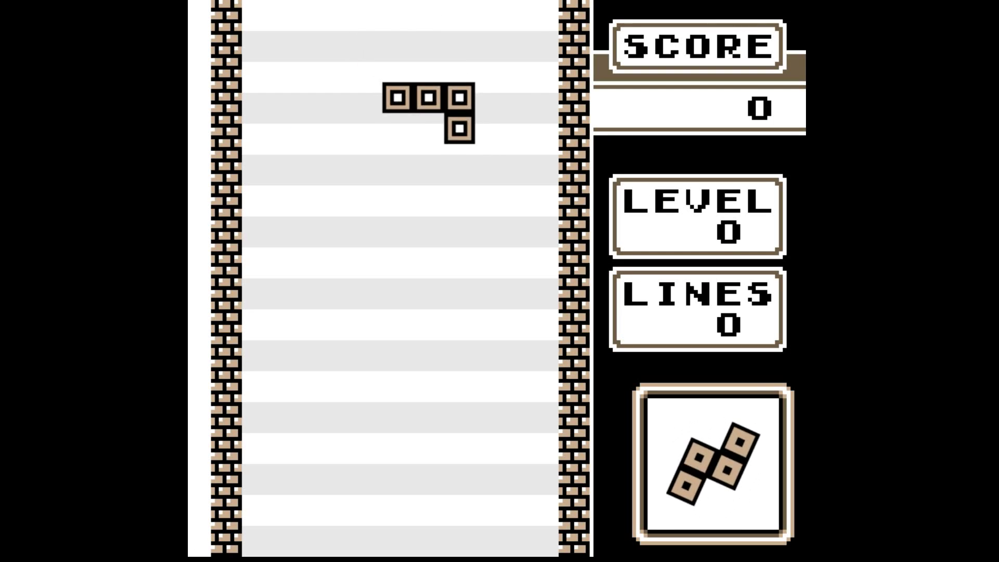
key("Right")
key("Left")
key("Left")
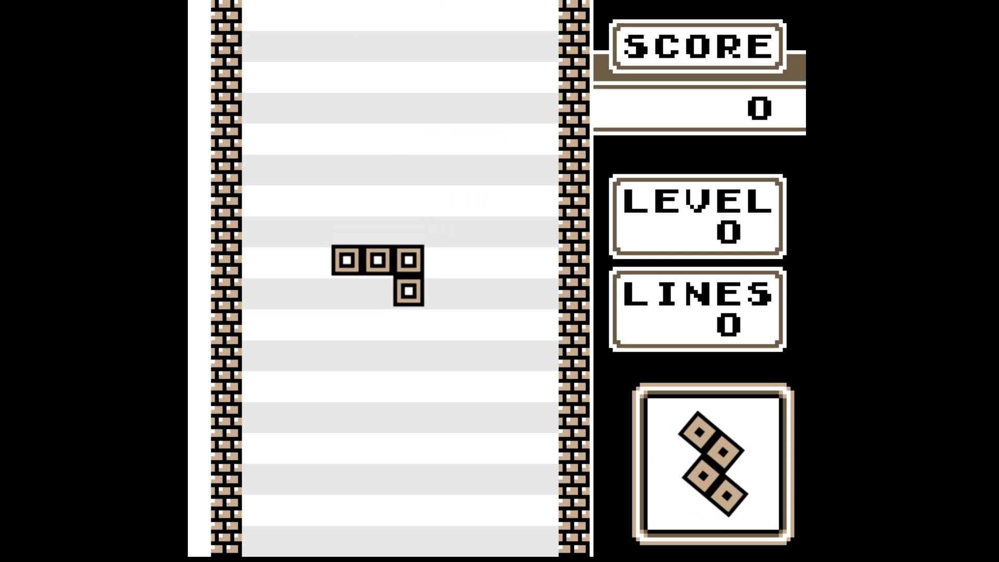
key("Right")
key("Right")
key("Right")
key("Left")
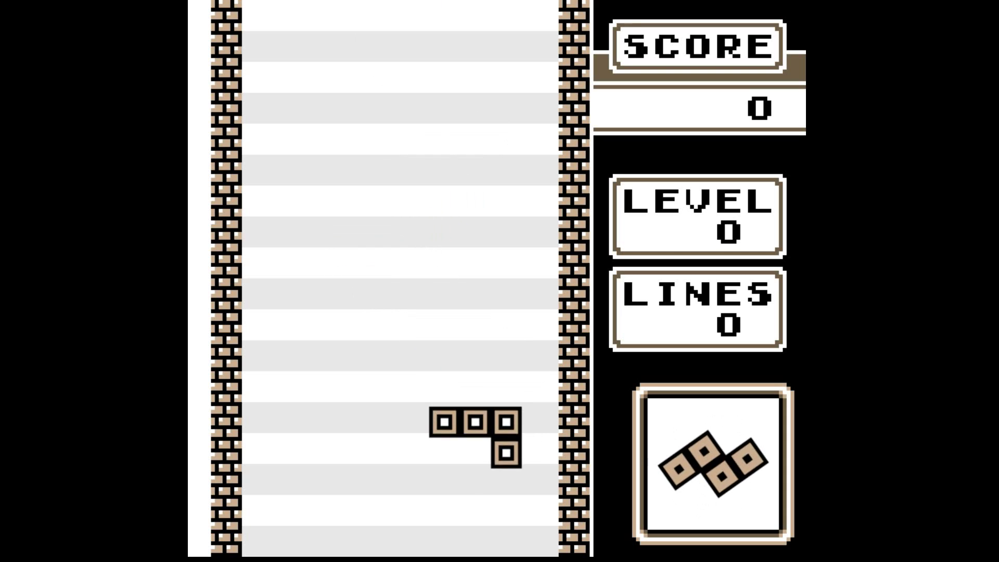
key("Left")
key("Left")
key("Left")
key("Left")
key("Left")
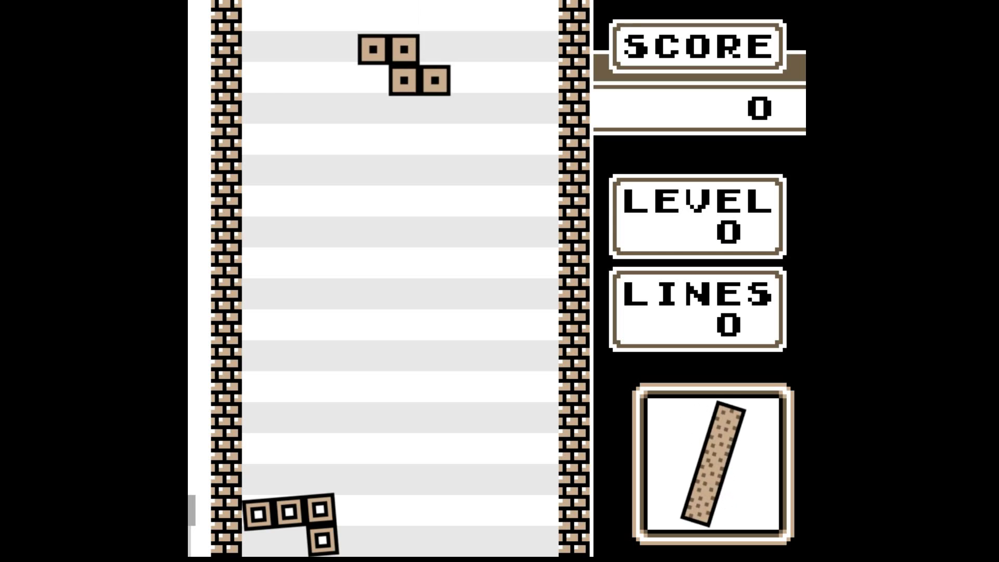
- Shift the Z-piece one column left, then about three columns right
key("Left")
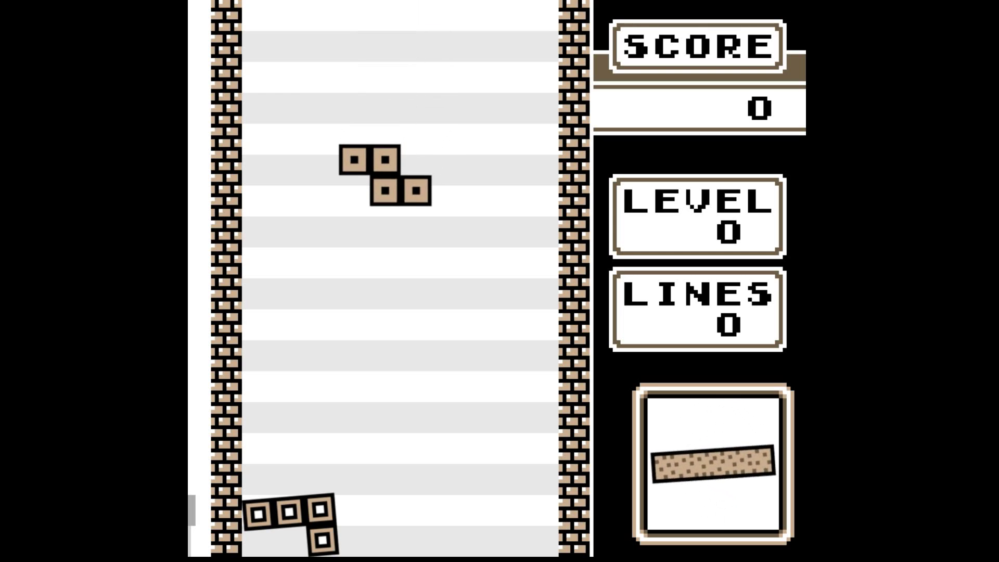
key("Right")
key("Right")
key("Right")
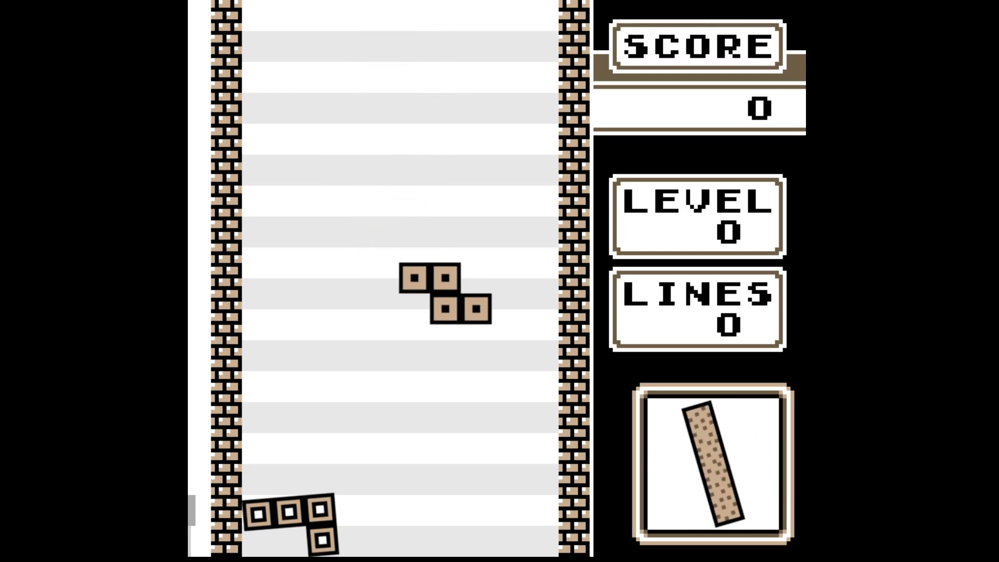
key("Right")
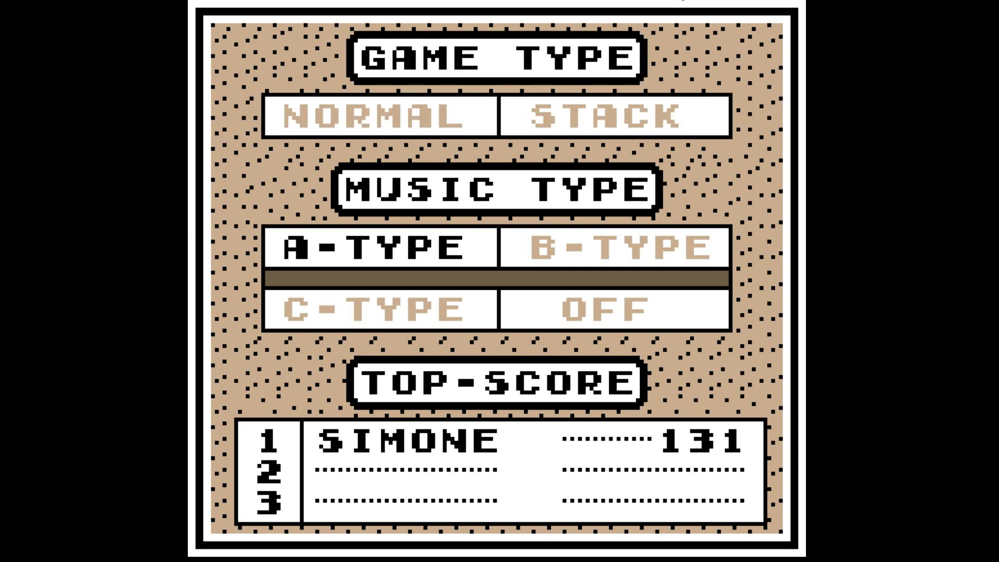
- Start a new Stack game, placing the O-piece right and the Z-piece left
key("Return")
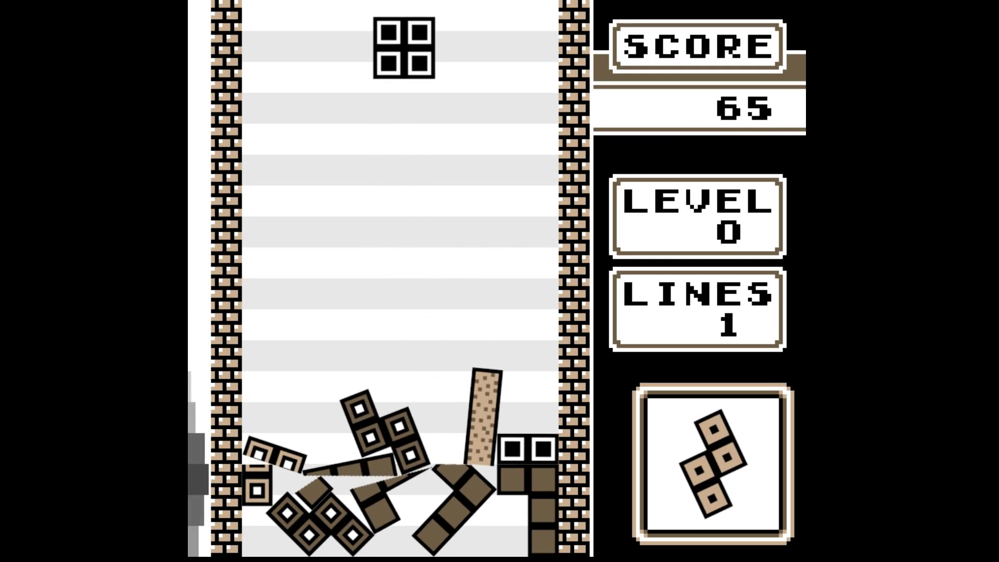
key("Right")
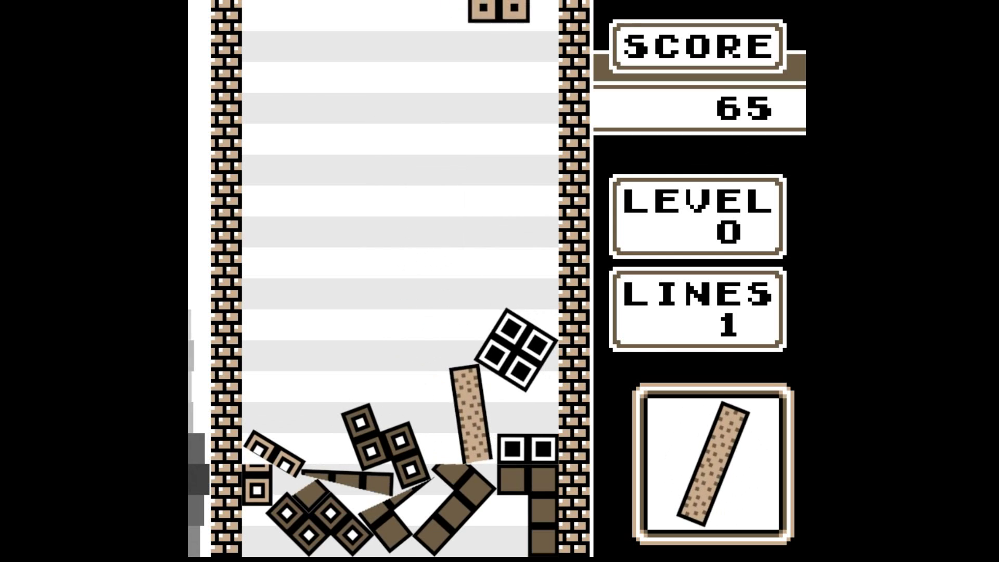
key("Left")
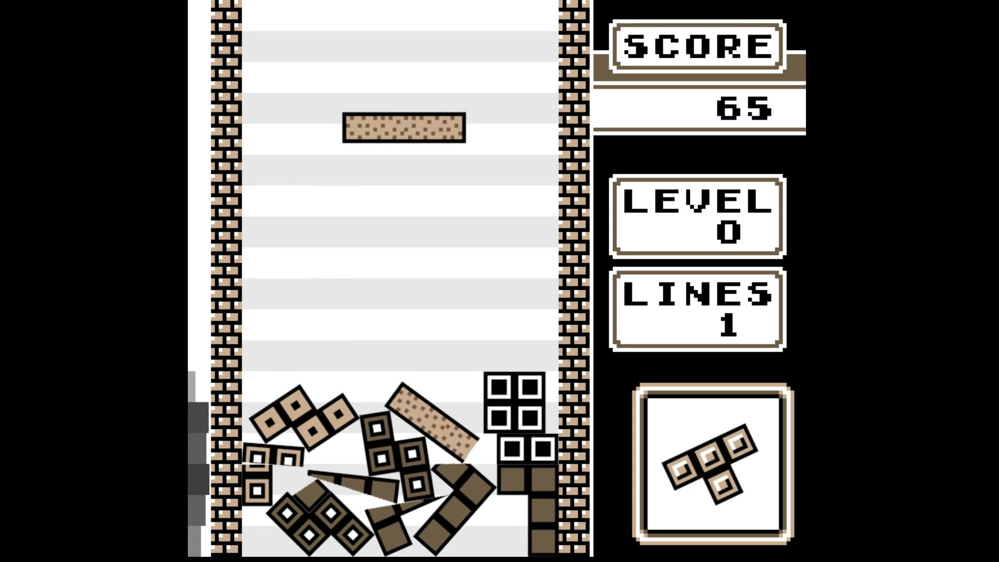
key("Down")
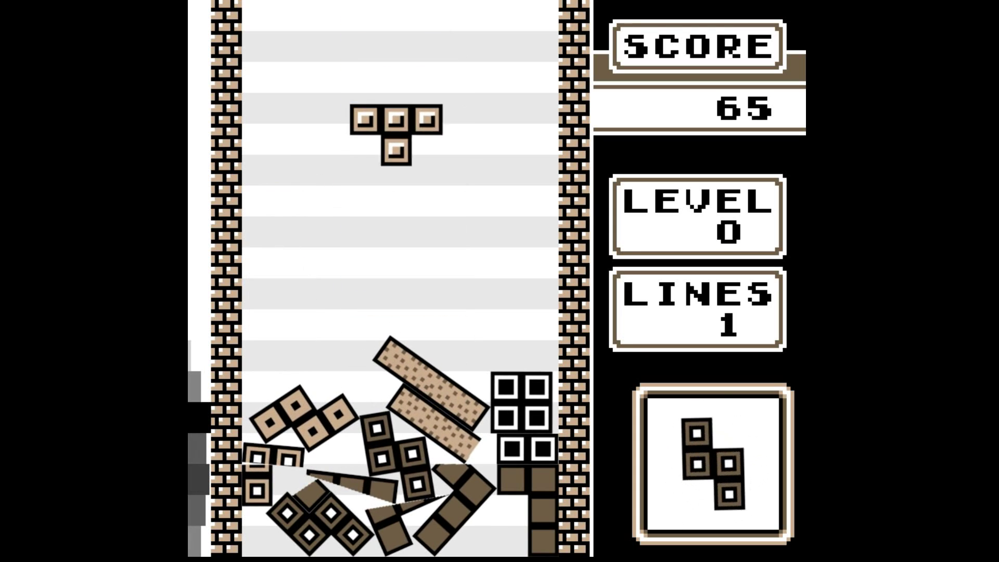
key("Left")
key("Left")
key("Left")
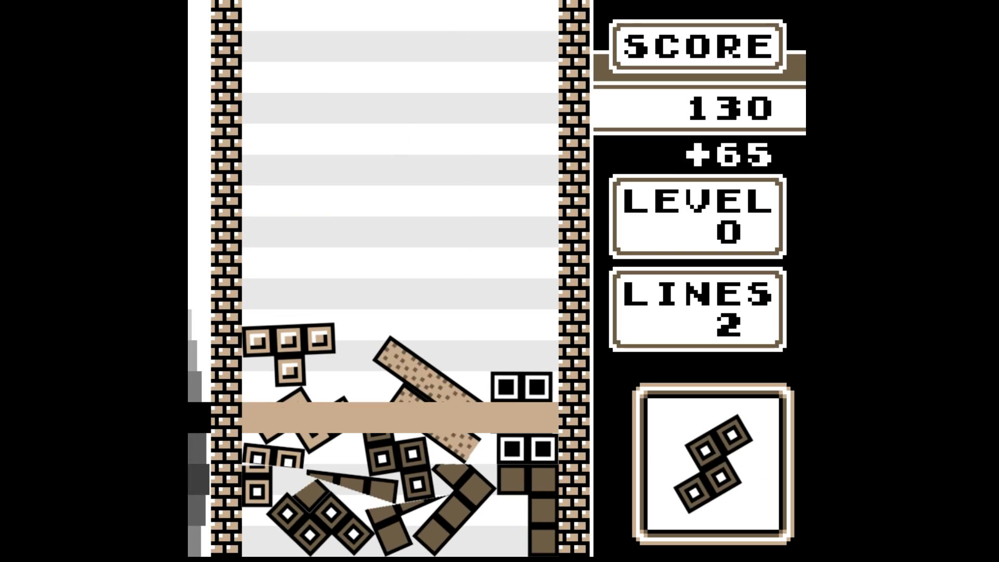
- Shift and rotate the S-piece right, then tilt and drop the bar left
key("Right")
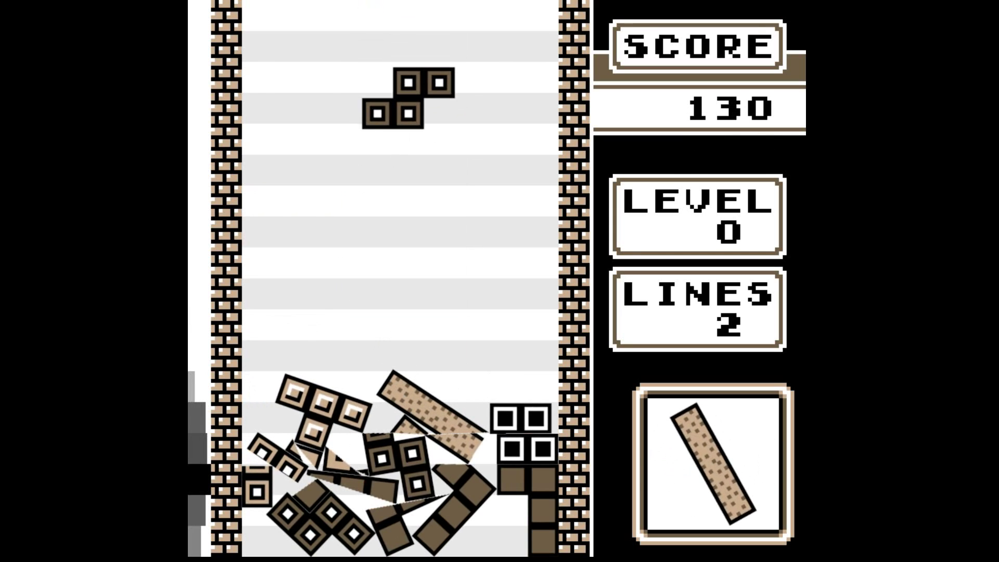
key("Right")
key("Right")
key("Right")
key("Up")
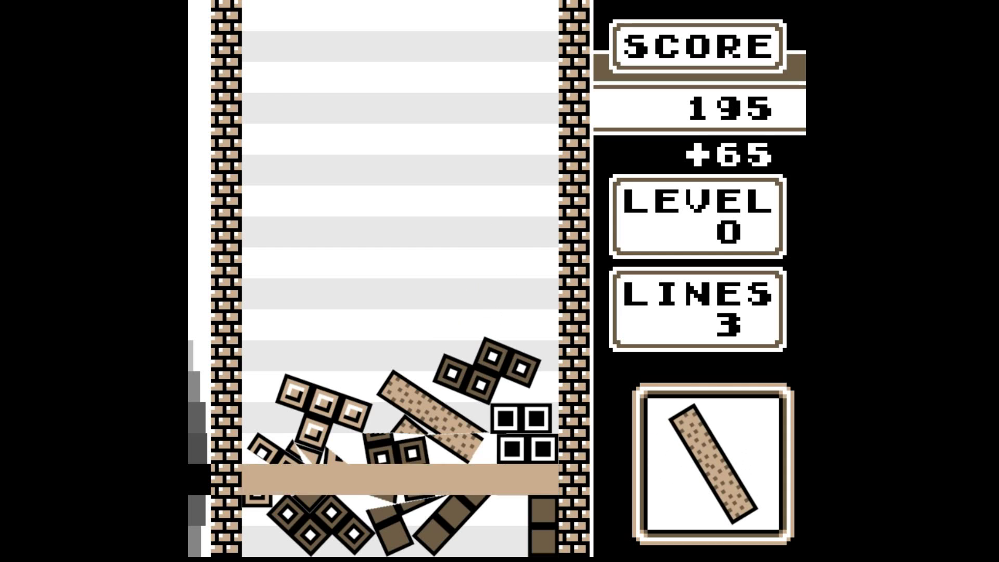
key("Left")
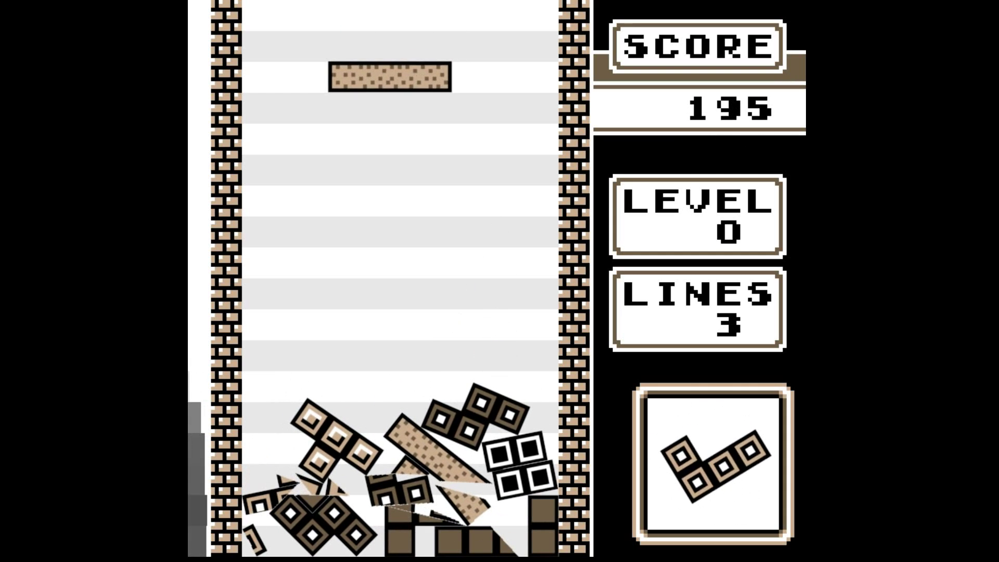
key("Up")
key("Left")
key("Down")
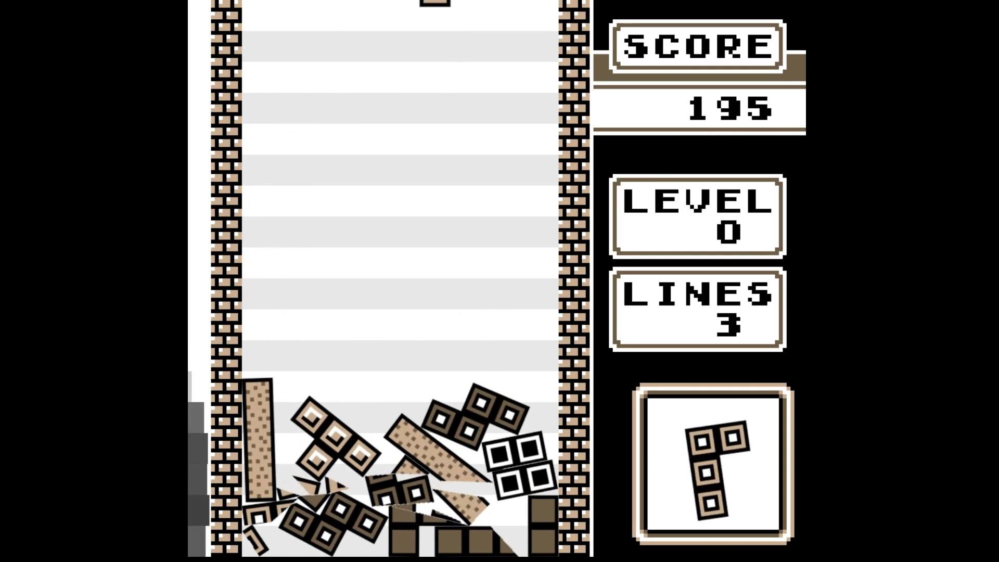
- Rotate the J-piece flat and slide it to the right wall
key("Left")
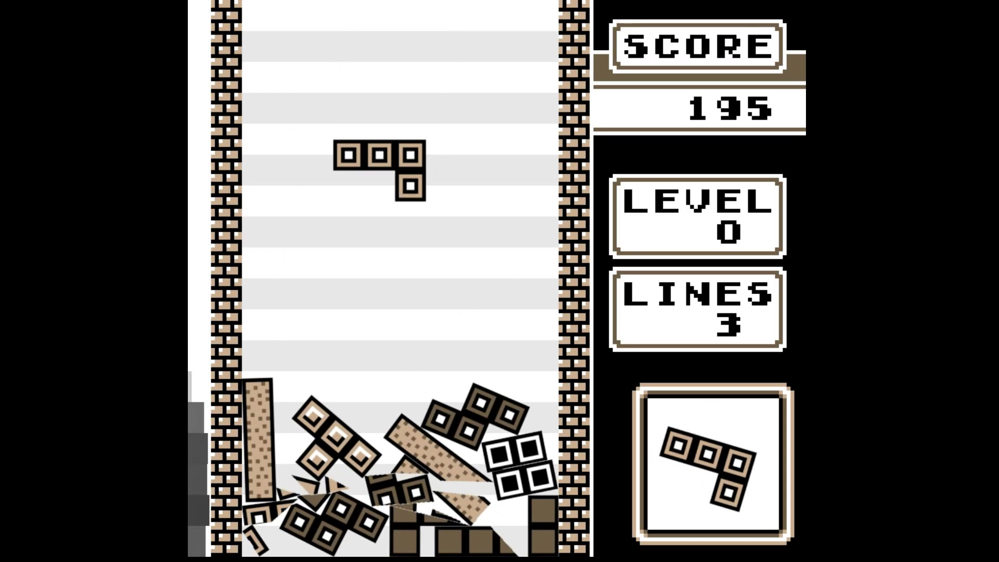
key("Down")
key("Left")
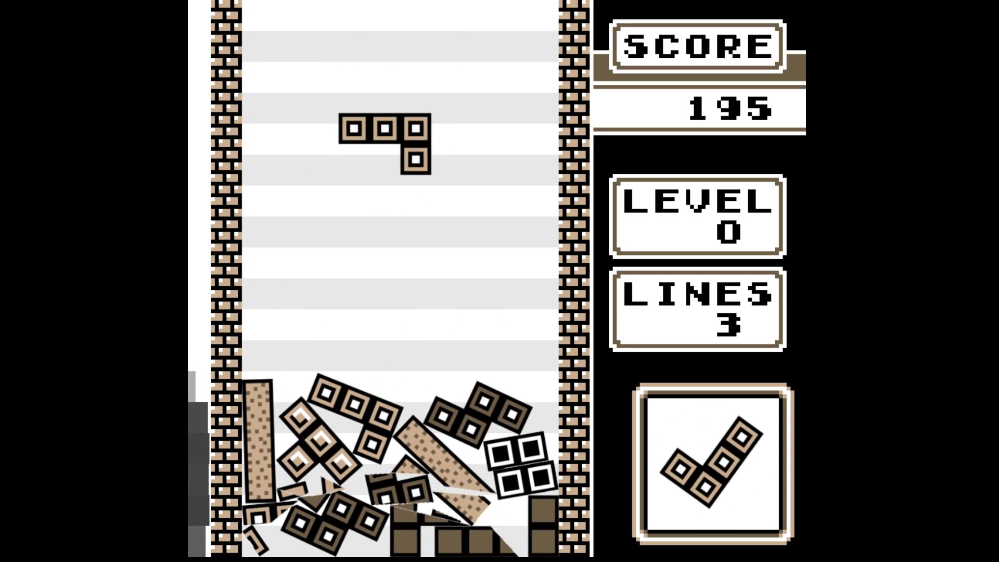
key("Up")
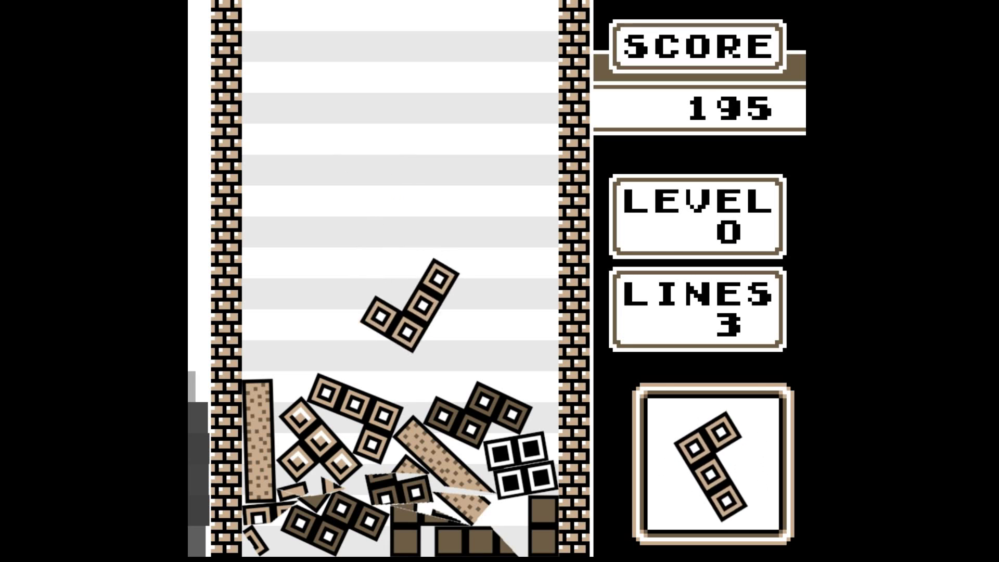
key("Down")
key("Up")
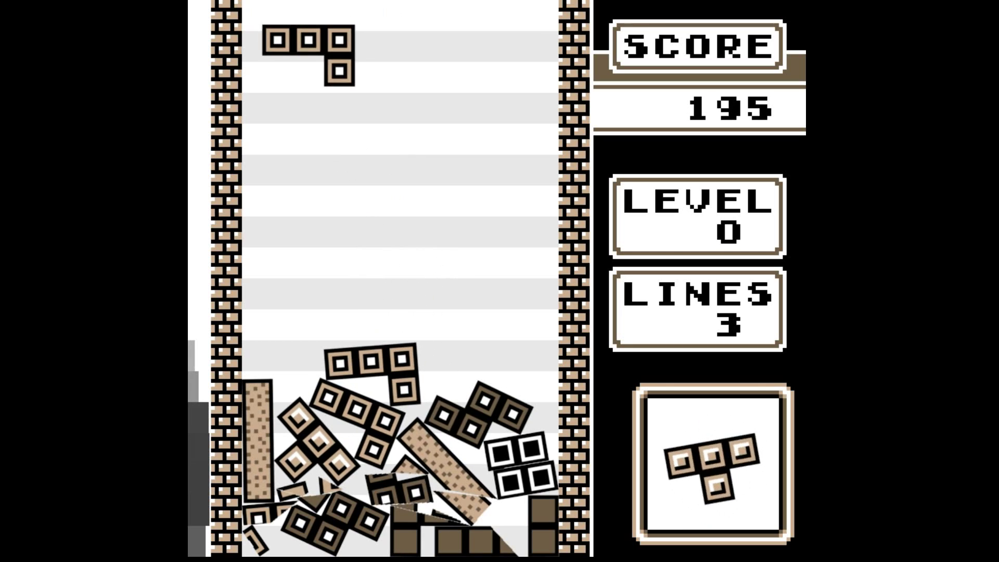
key("Right")
key("Down")
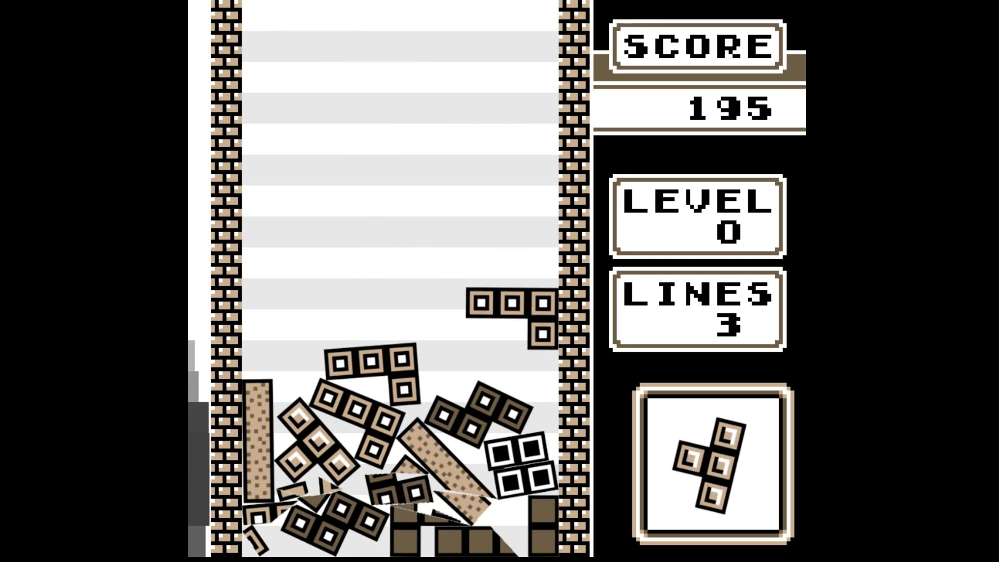
- Set the T-piece on the pile and tilt the bar against the left wall
key("Left")
key("Left")
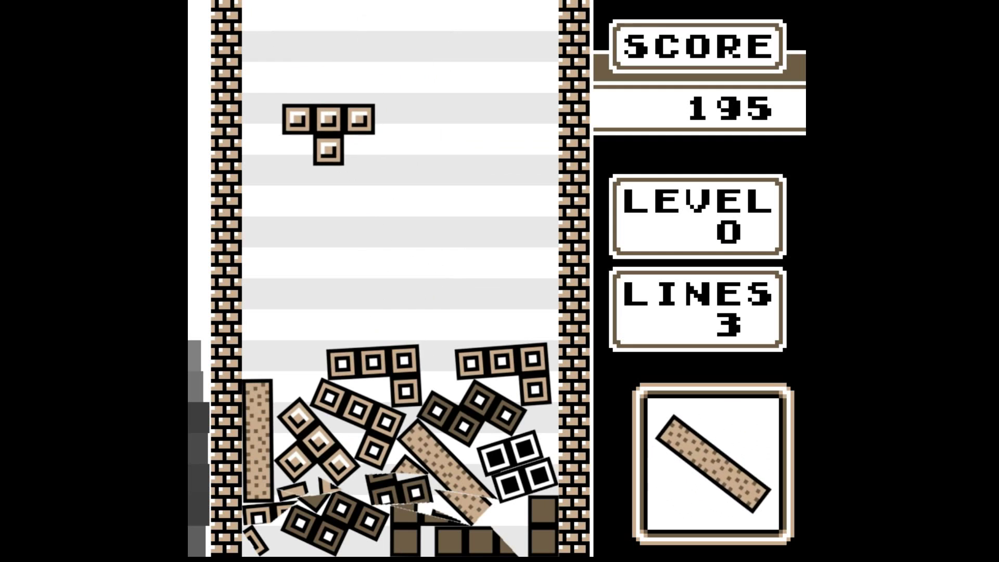
key("Right")
key("Down")
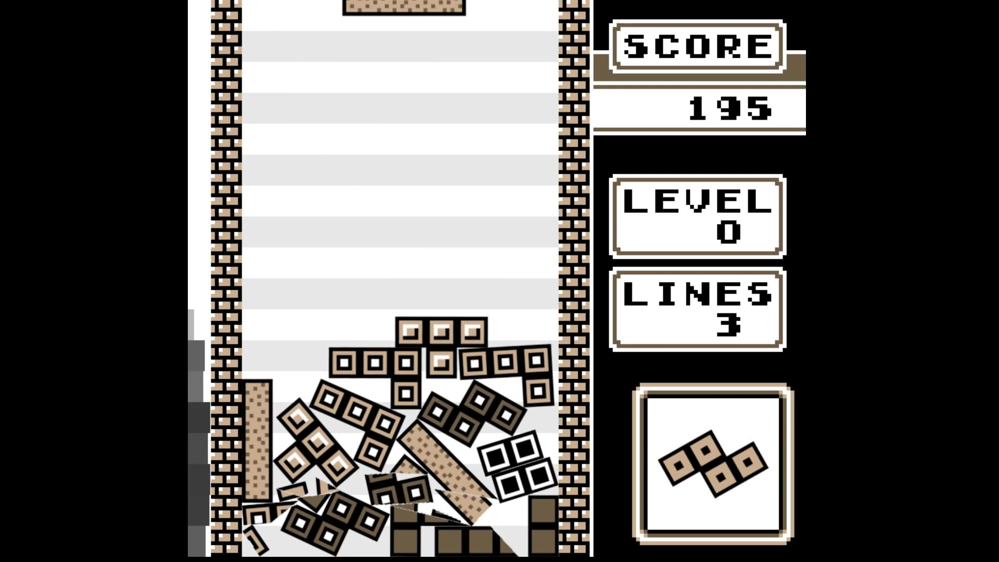
key("Left")
key("Left")
key("Up")
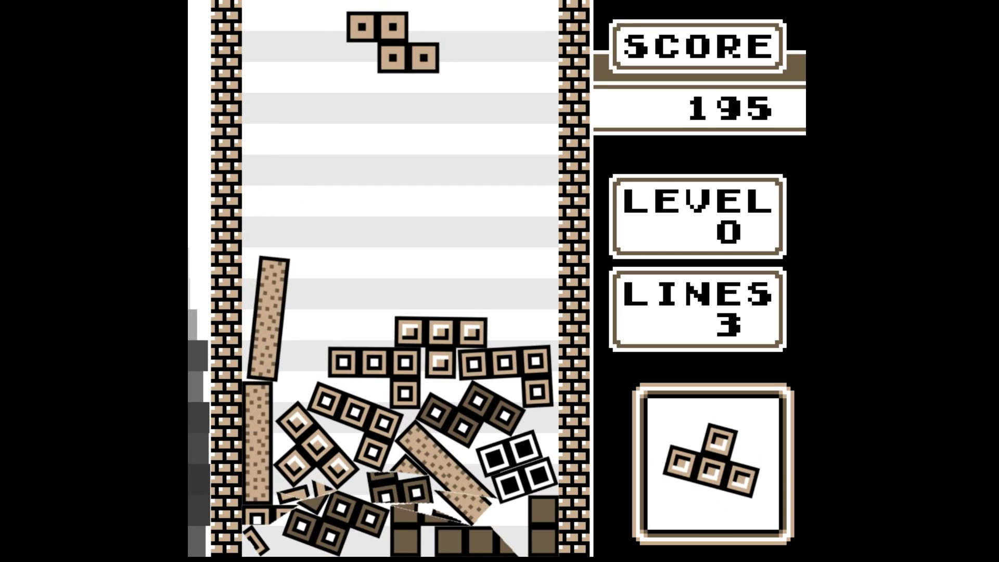
- Place the Z-piece beside the left bar, the T-piece right, and the square at the right wall
key("Left")
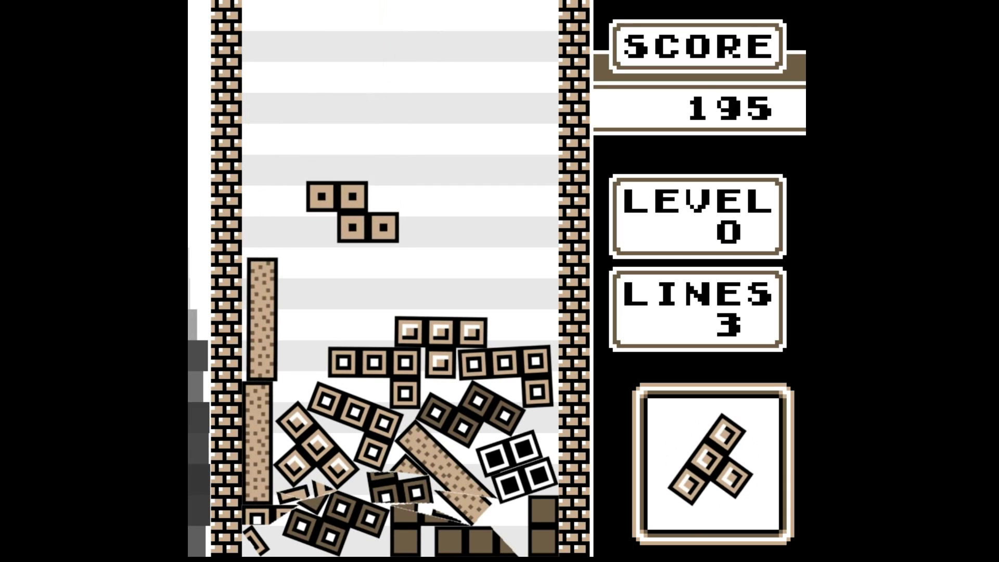
key("Left")
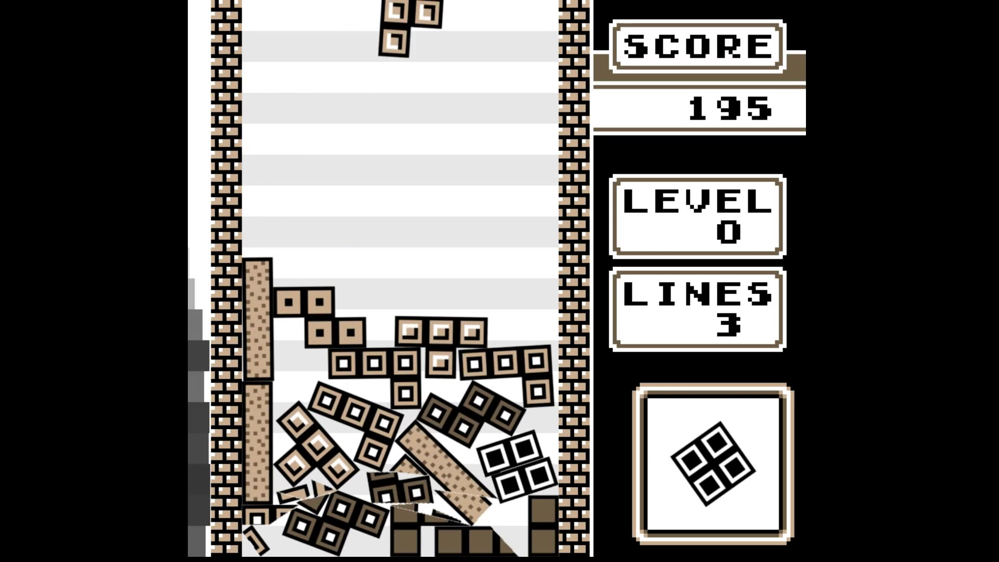
key("Right")
key("Right")
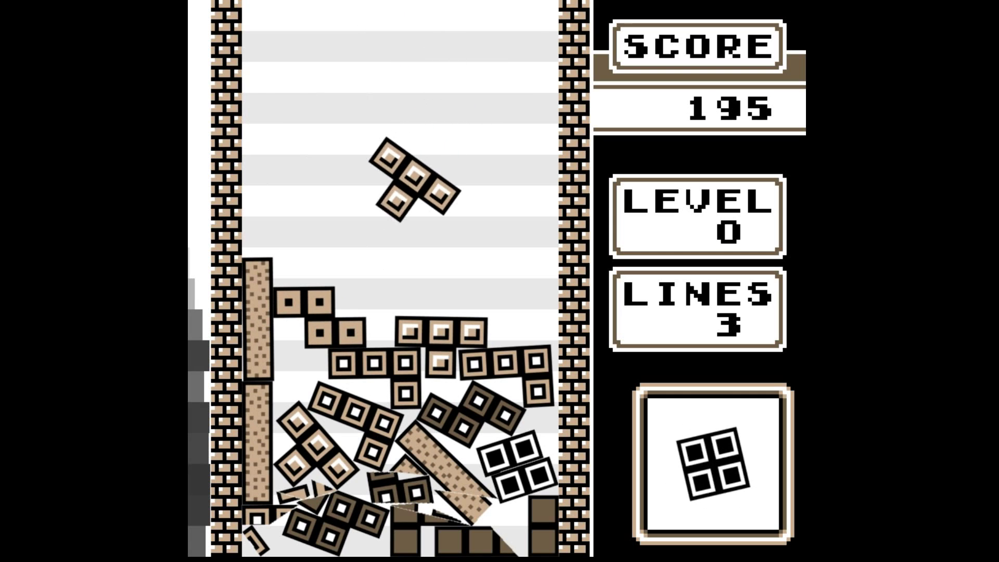
key("Right")
key("Right")
key("Right")
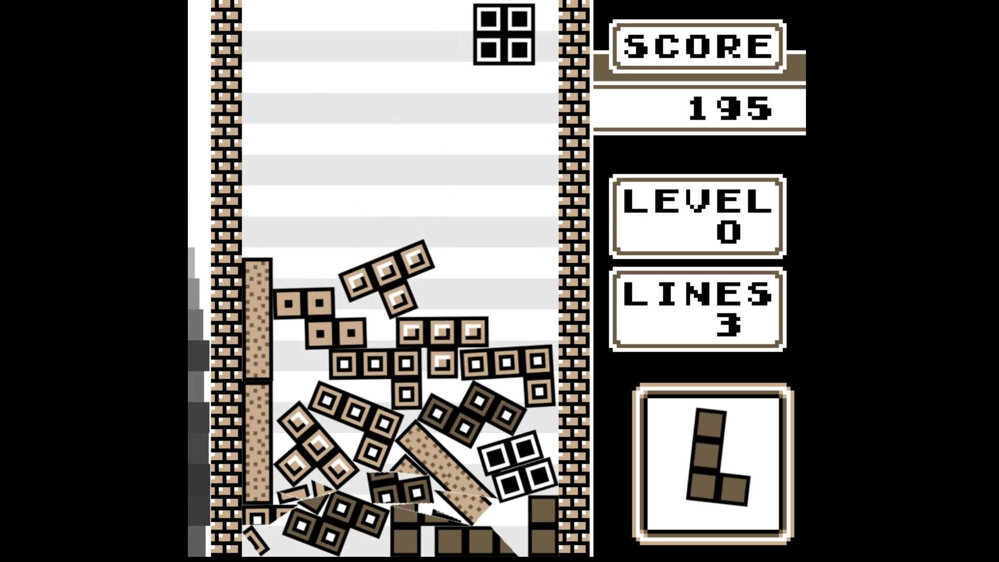
key("Right")
key("Down")
key("Down")
key("Down")
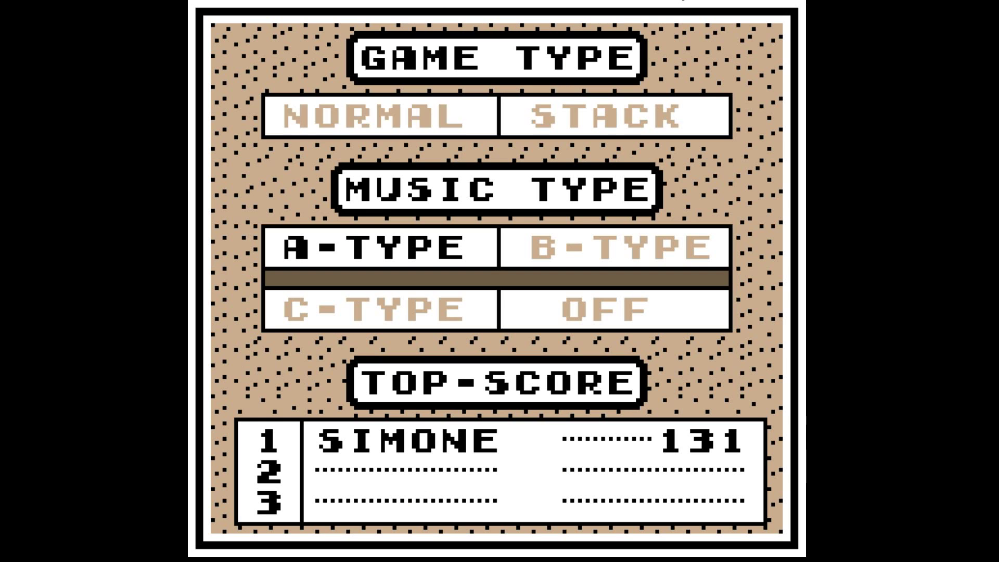
- Start the Stack game, dropping the square at the left wall and the L bottom-left
key("Return")
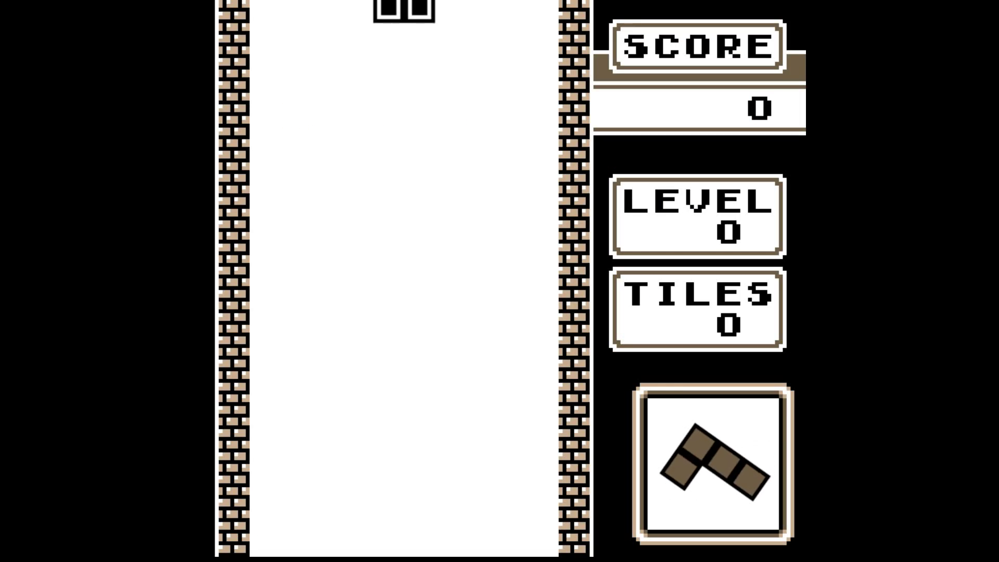
key("Left")
key("Left")
key("Left")
key("Left")
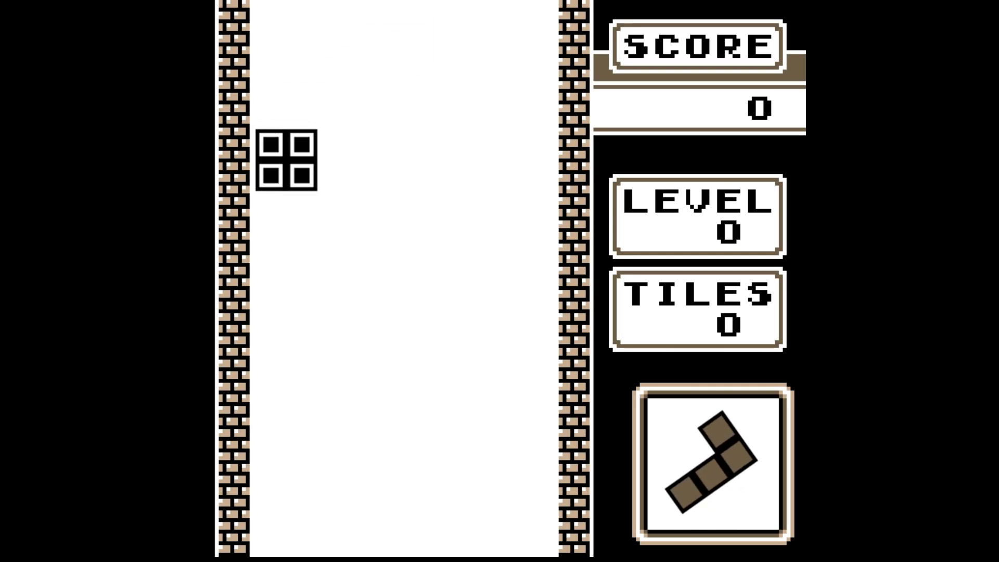
key("Down")
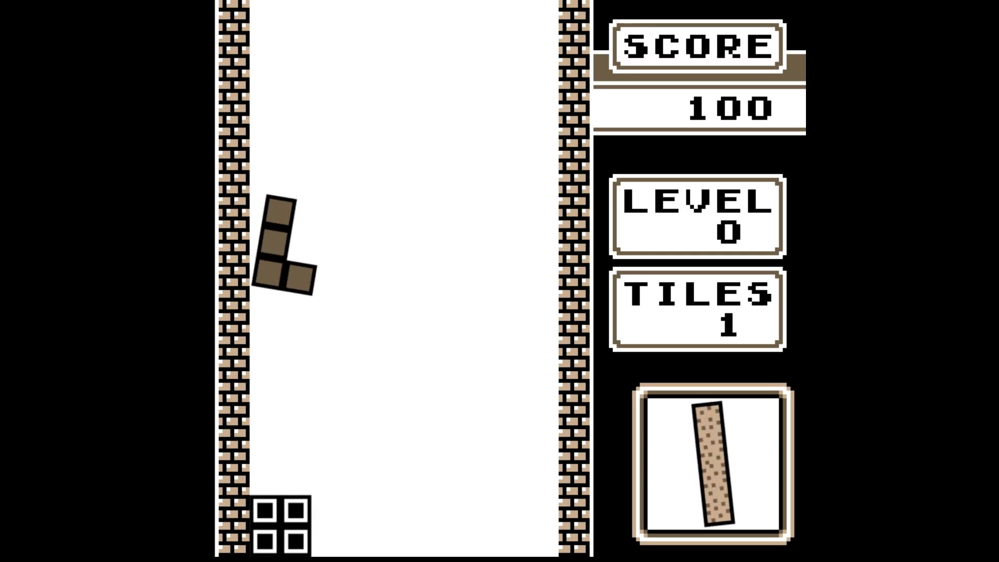
key("Down")
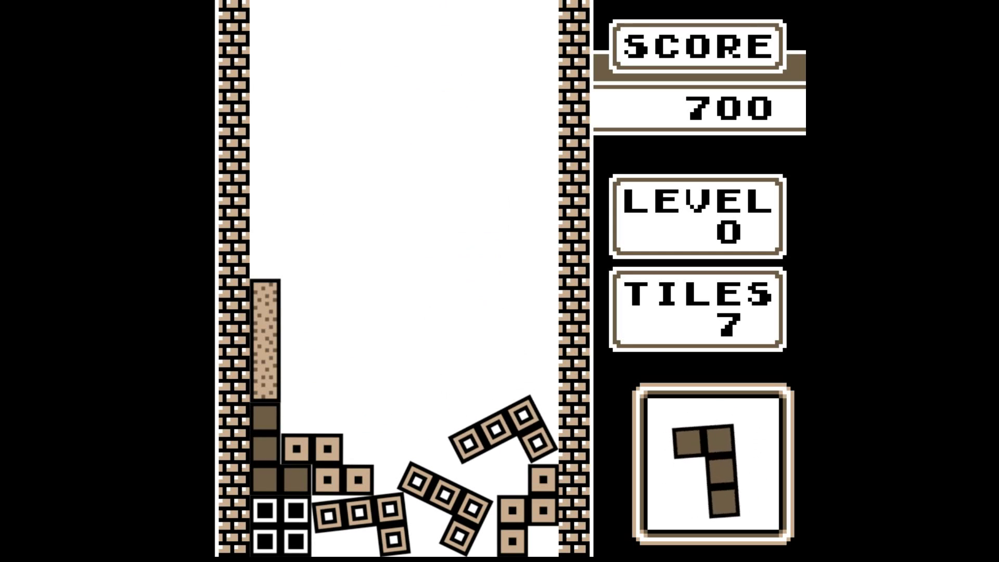
- Rotate the L-piece onto the stack on the left and shift the Z-piece right
key("Right")
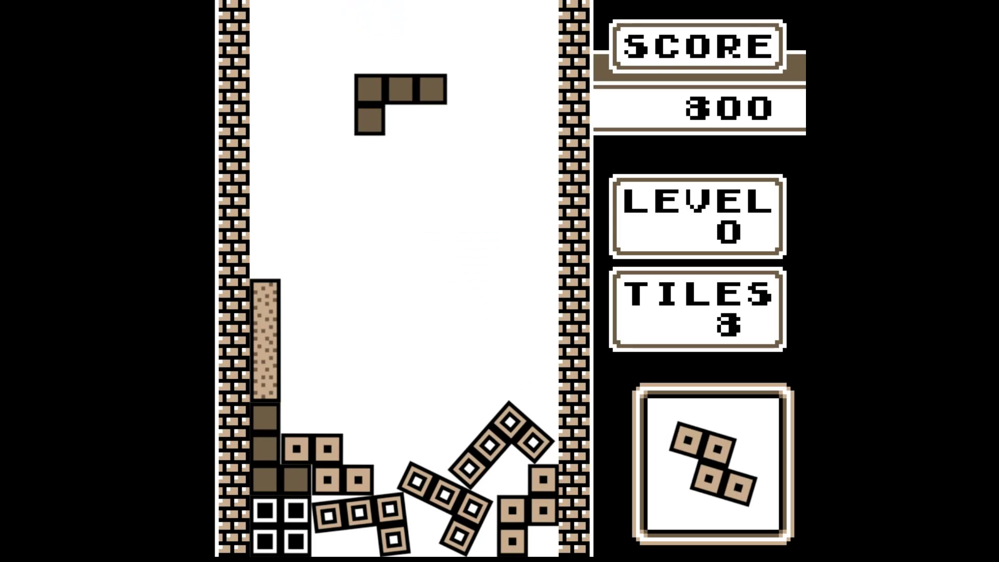
key("Left")
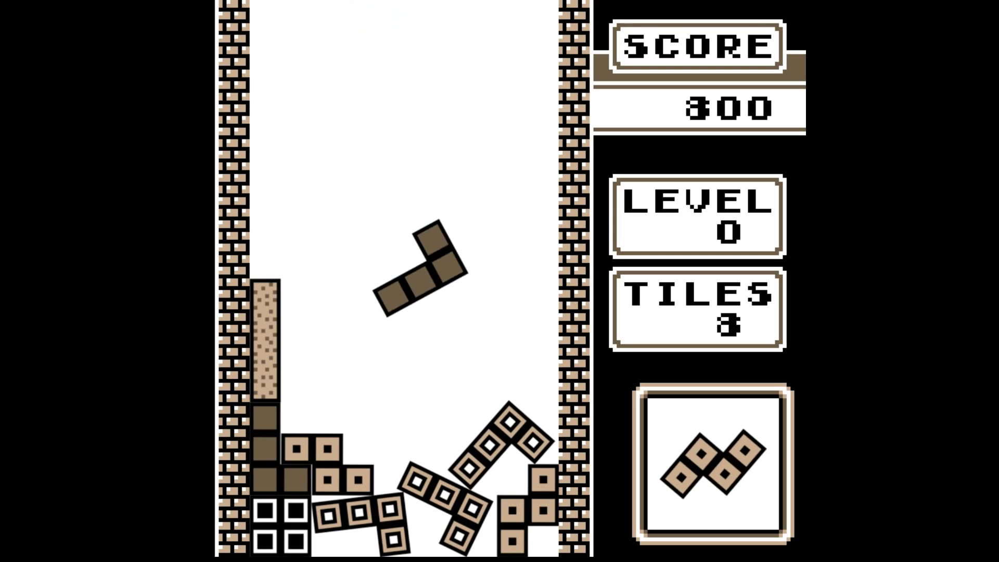
key("Up")
key("Up")
key("Up")
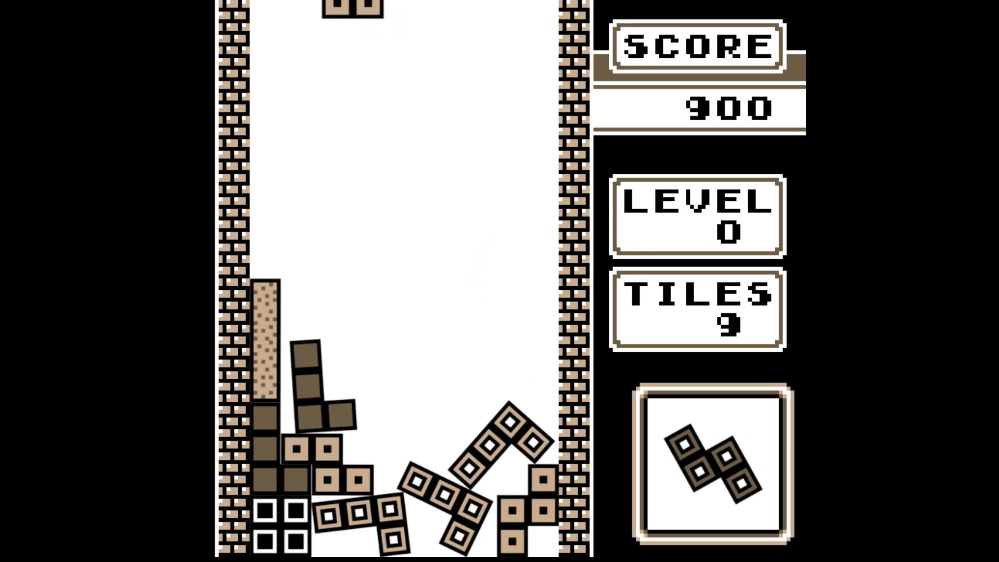
key("Left")
key("Right")
key("Right")
key("Right")
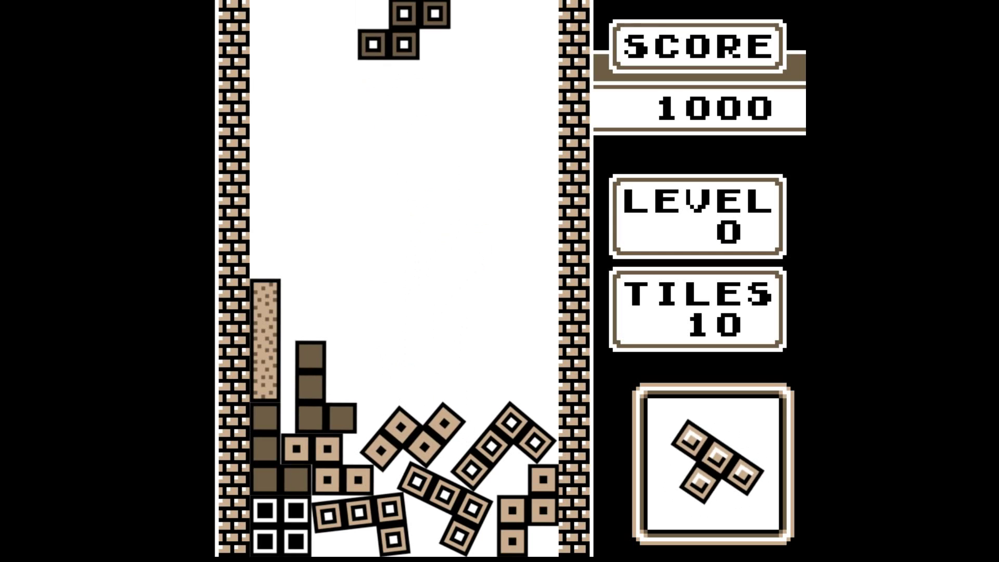
- Move the S-piece right, rotate the T-piece left, and drop the Z-piece at the right wall
key("Right")
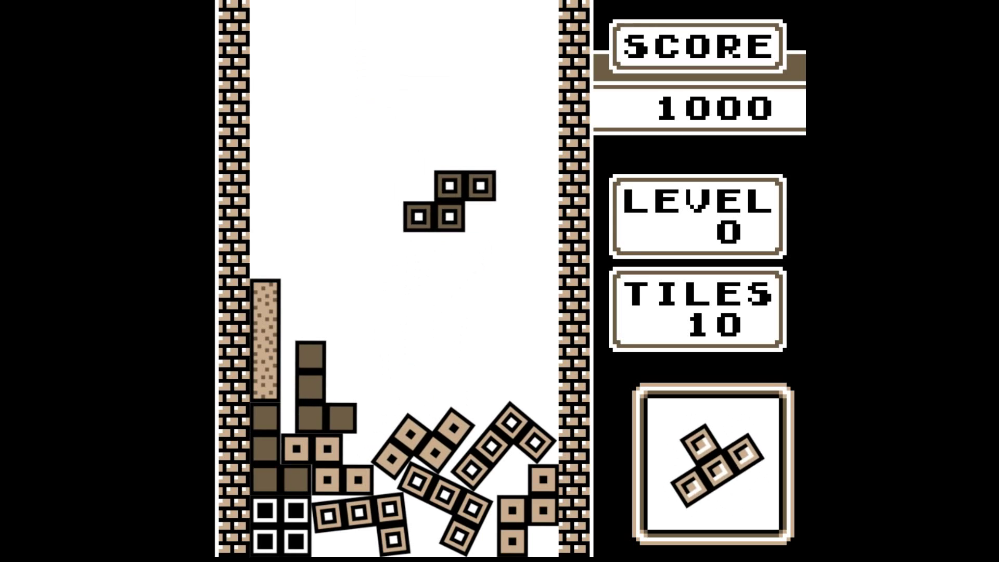
key("Right")
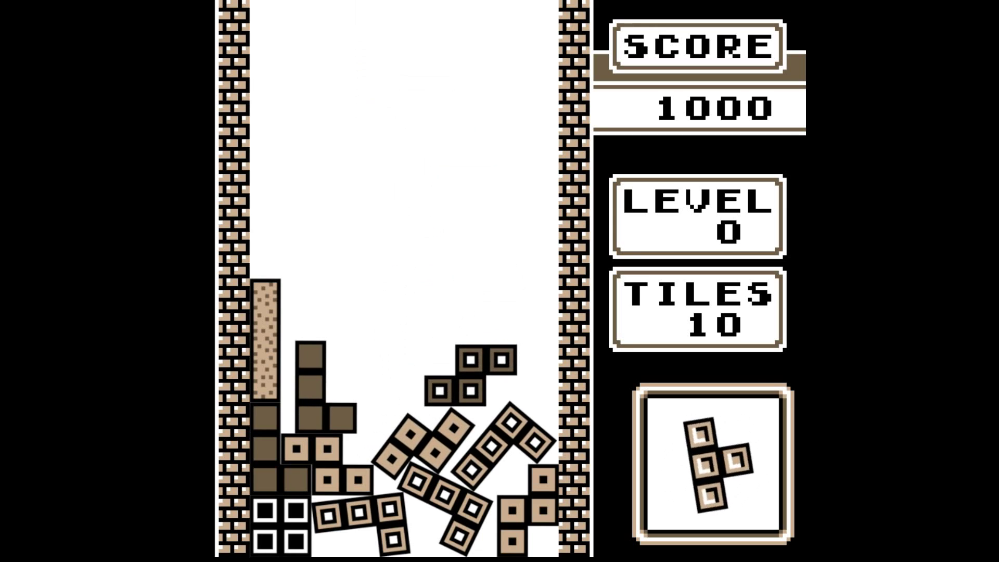
key("Left")
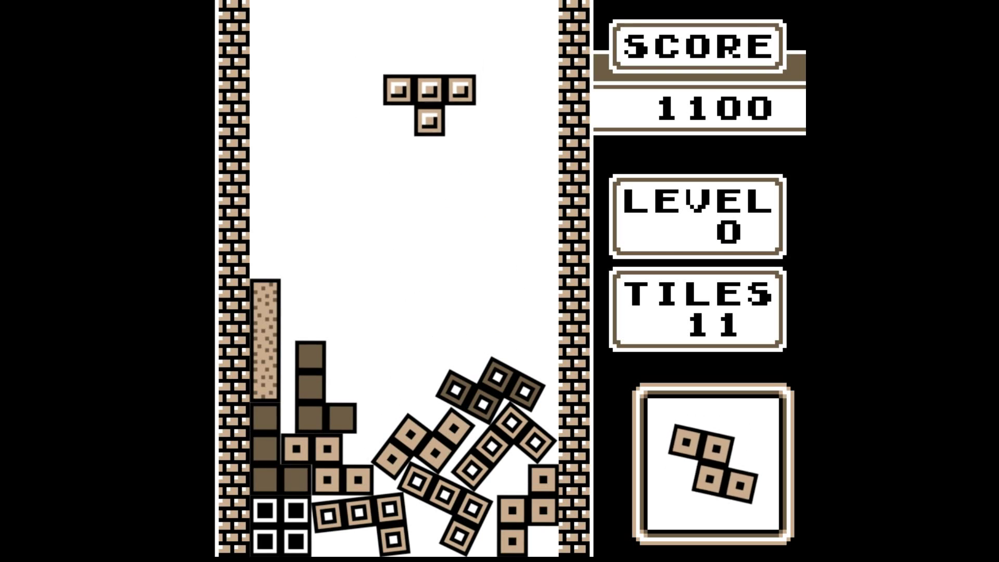
key("Up")
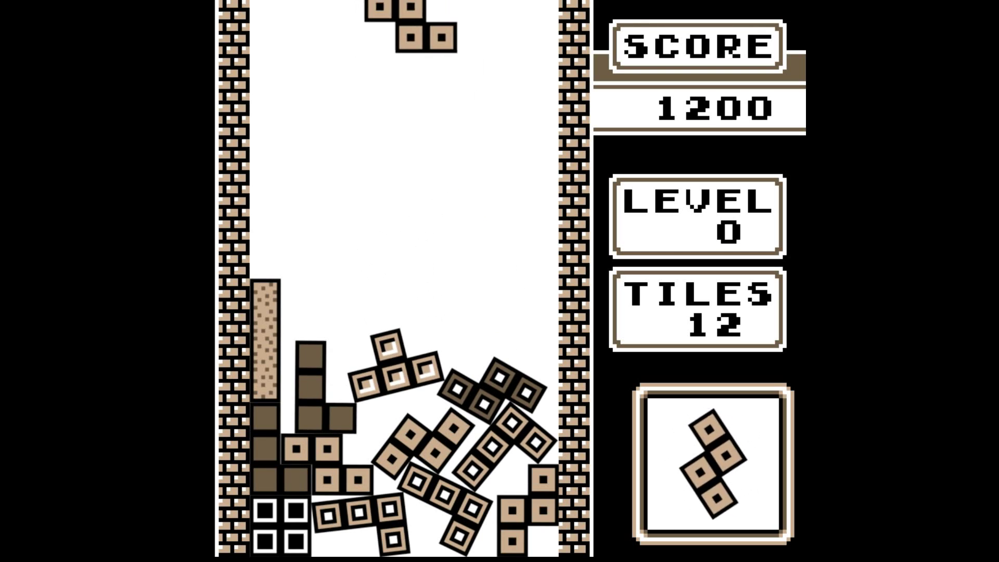
key("Right")
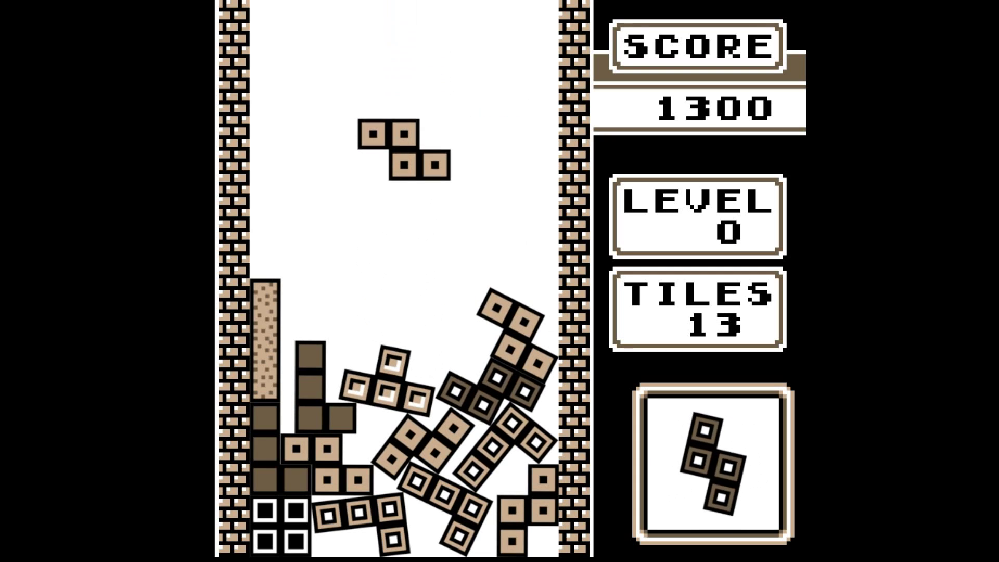
key("Right")
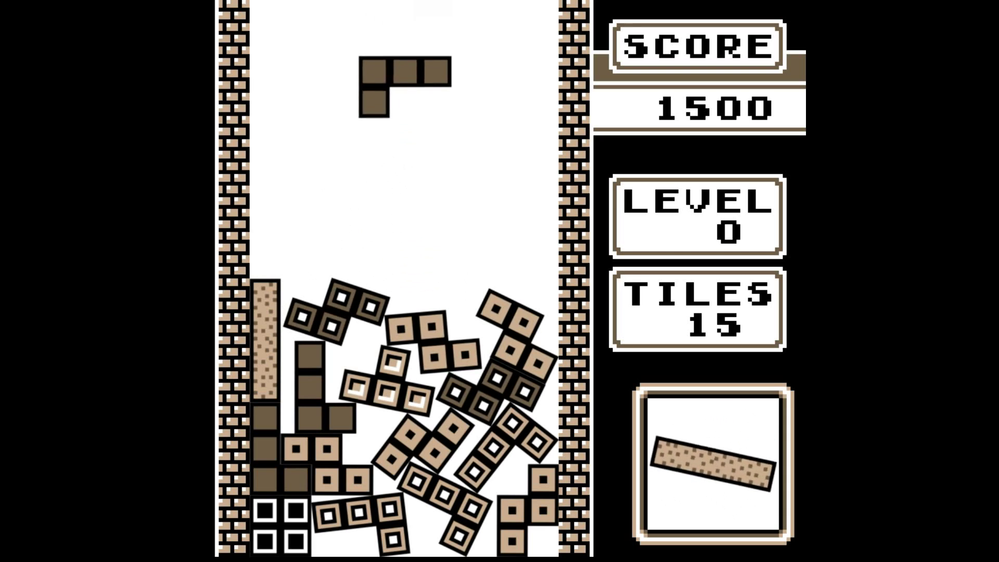
- Rotate the L-piece, shift the long bar left, and move the S-piece far left
key("Up")
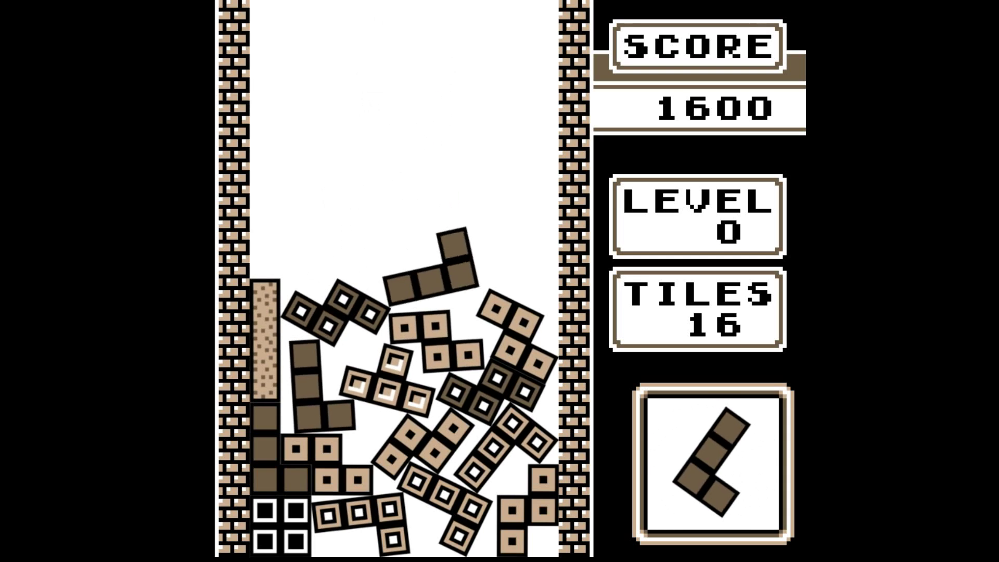
key("Left")
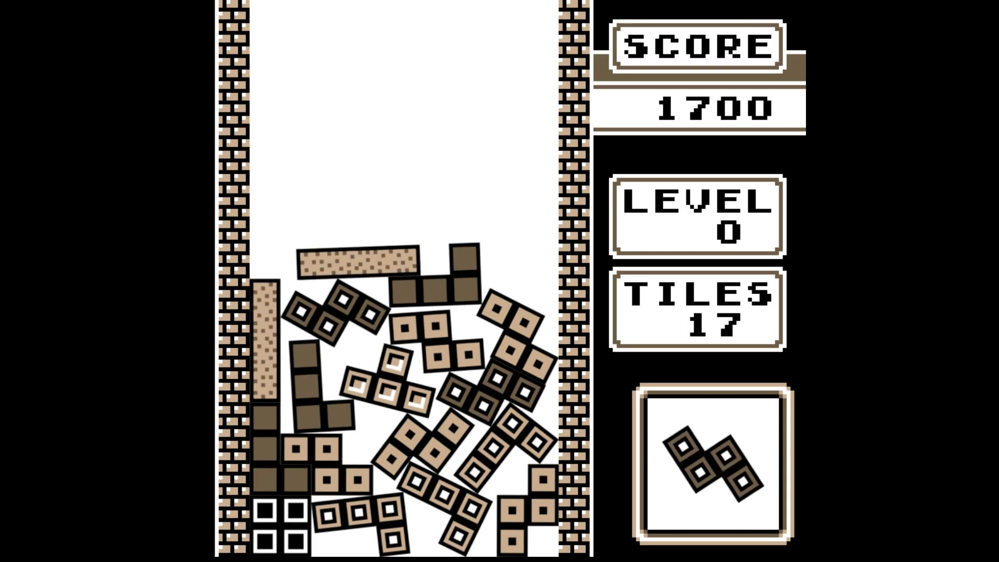
key("Right")
key("Up")
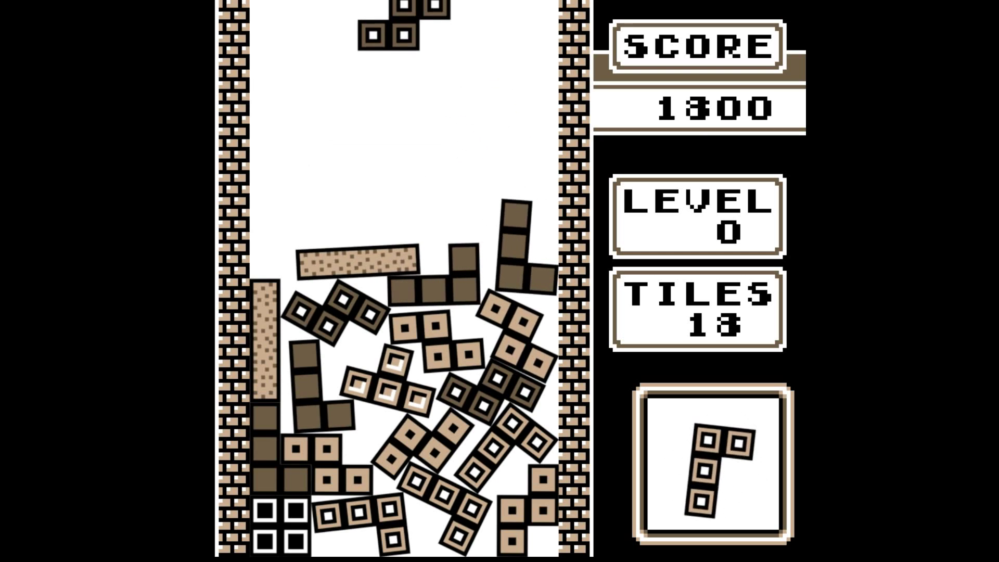
key("Left")
key("Left")
key("Left")
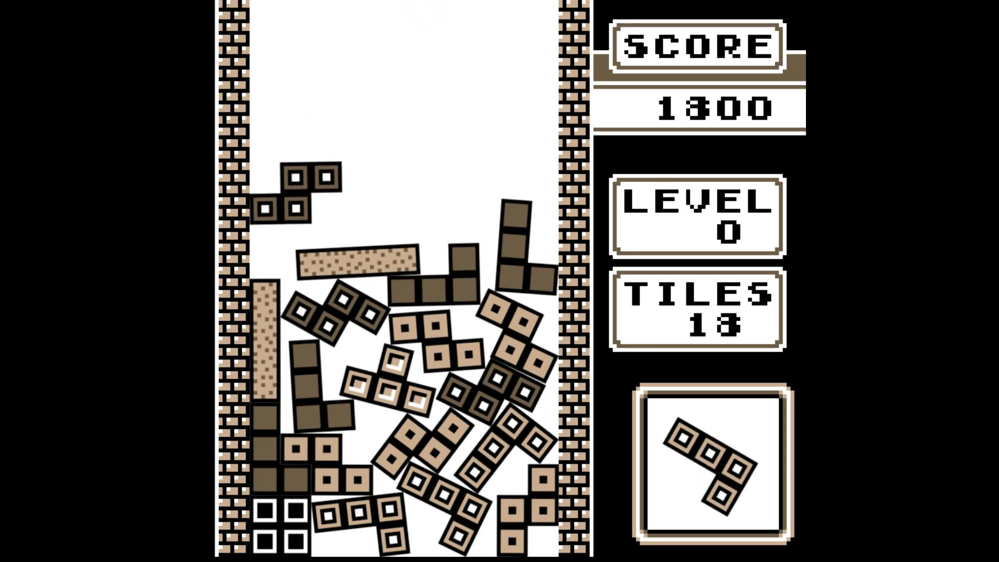
- Place the J, T and S pieces until the stack tops out, then dismiss Game Over
key("Right")
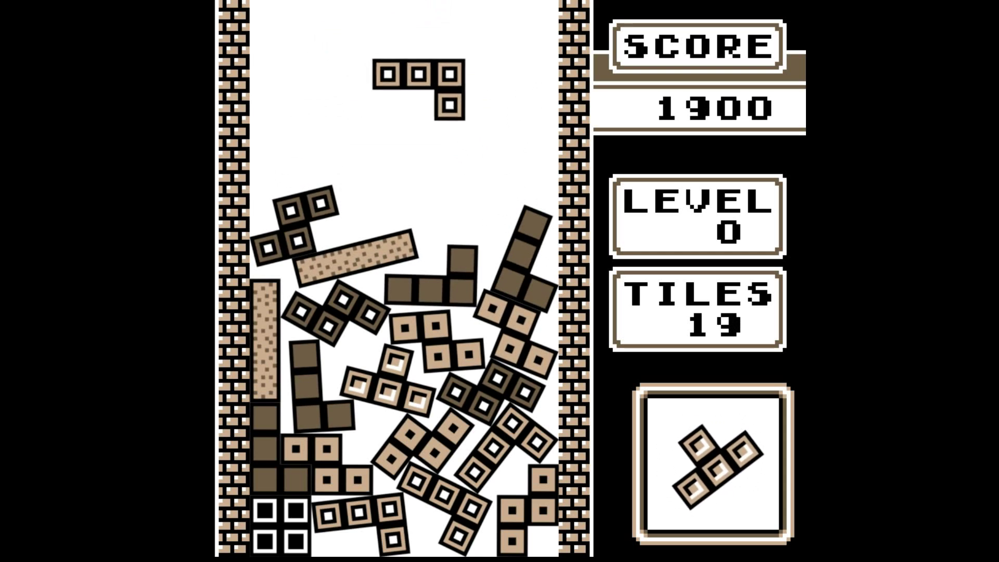
key("Right")
key("Left")
key("Left")
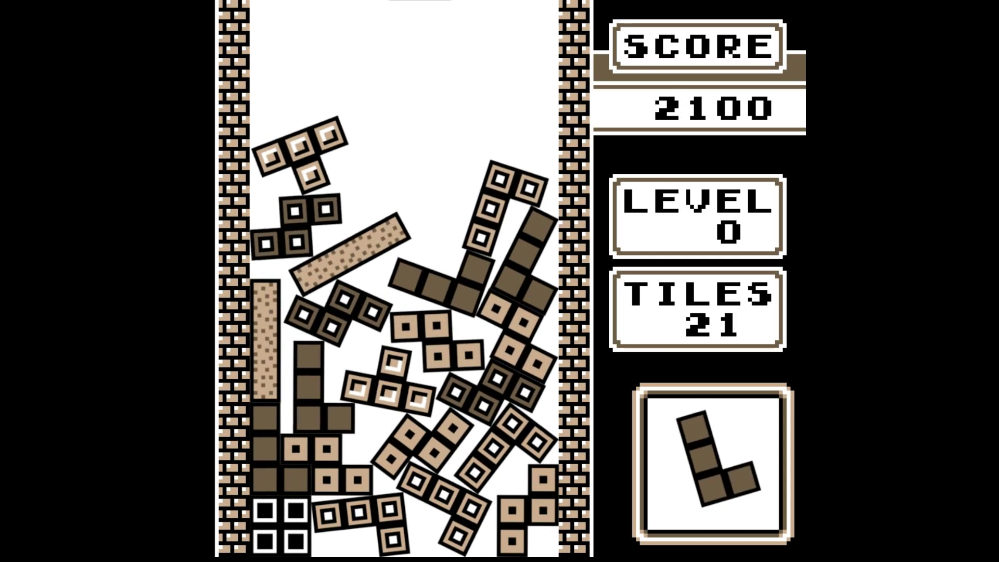
key("Up")
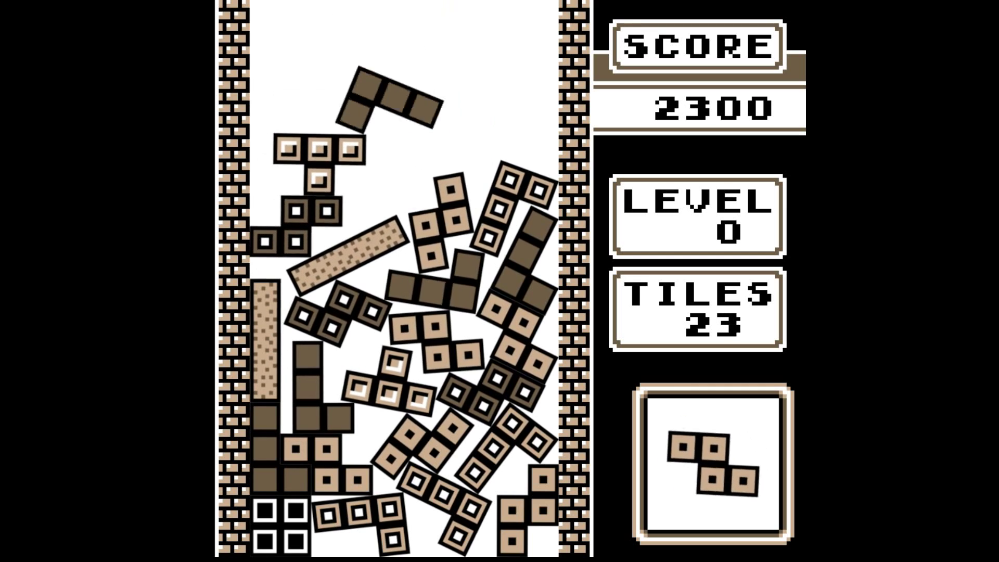
key("Up")
key("Right")
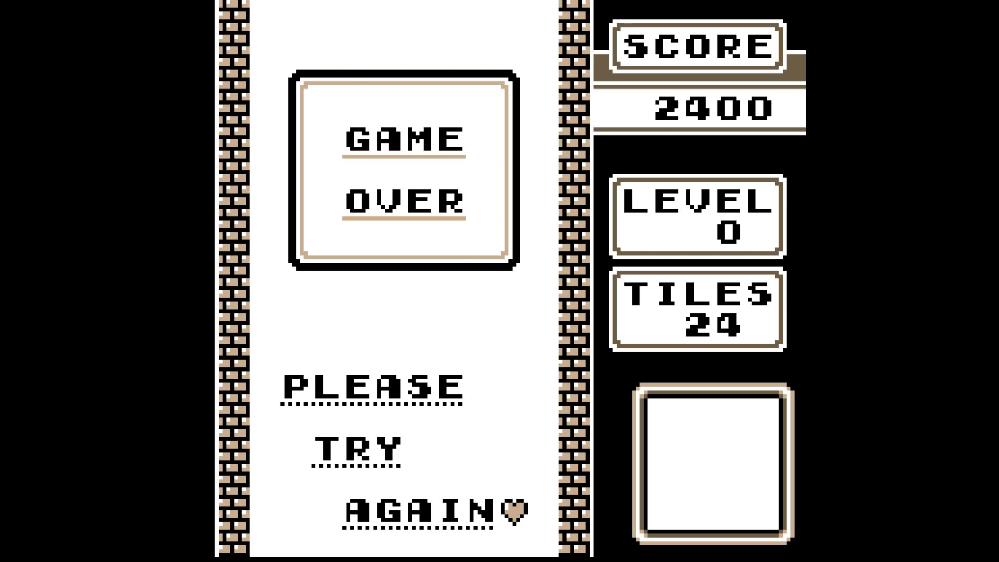
key("Return")
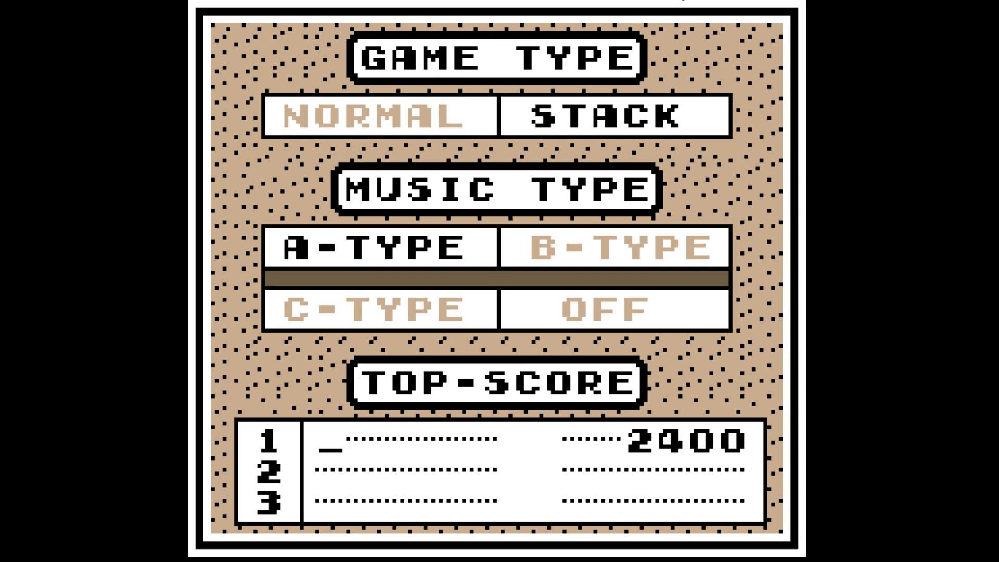